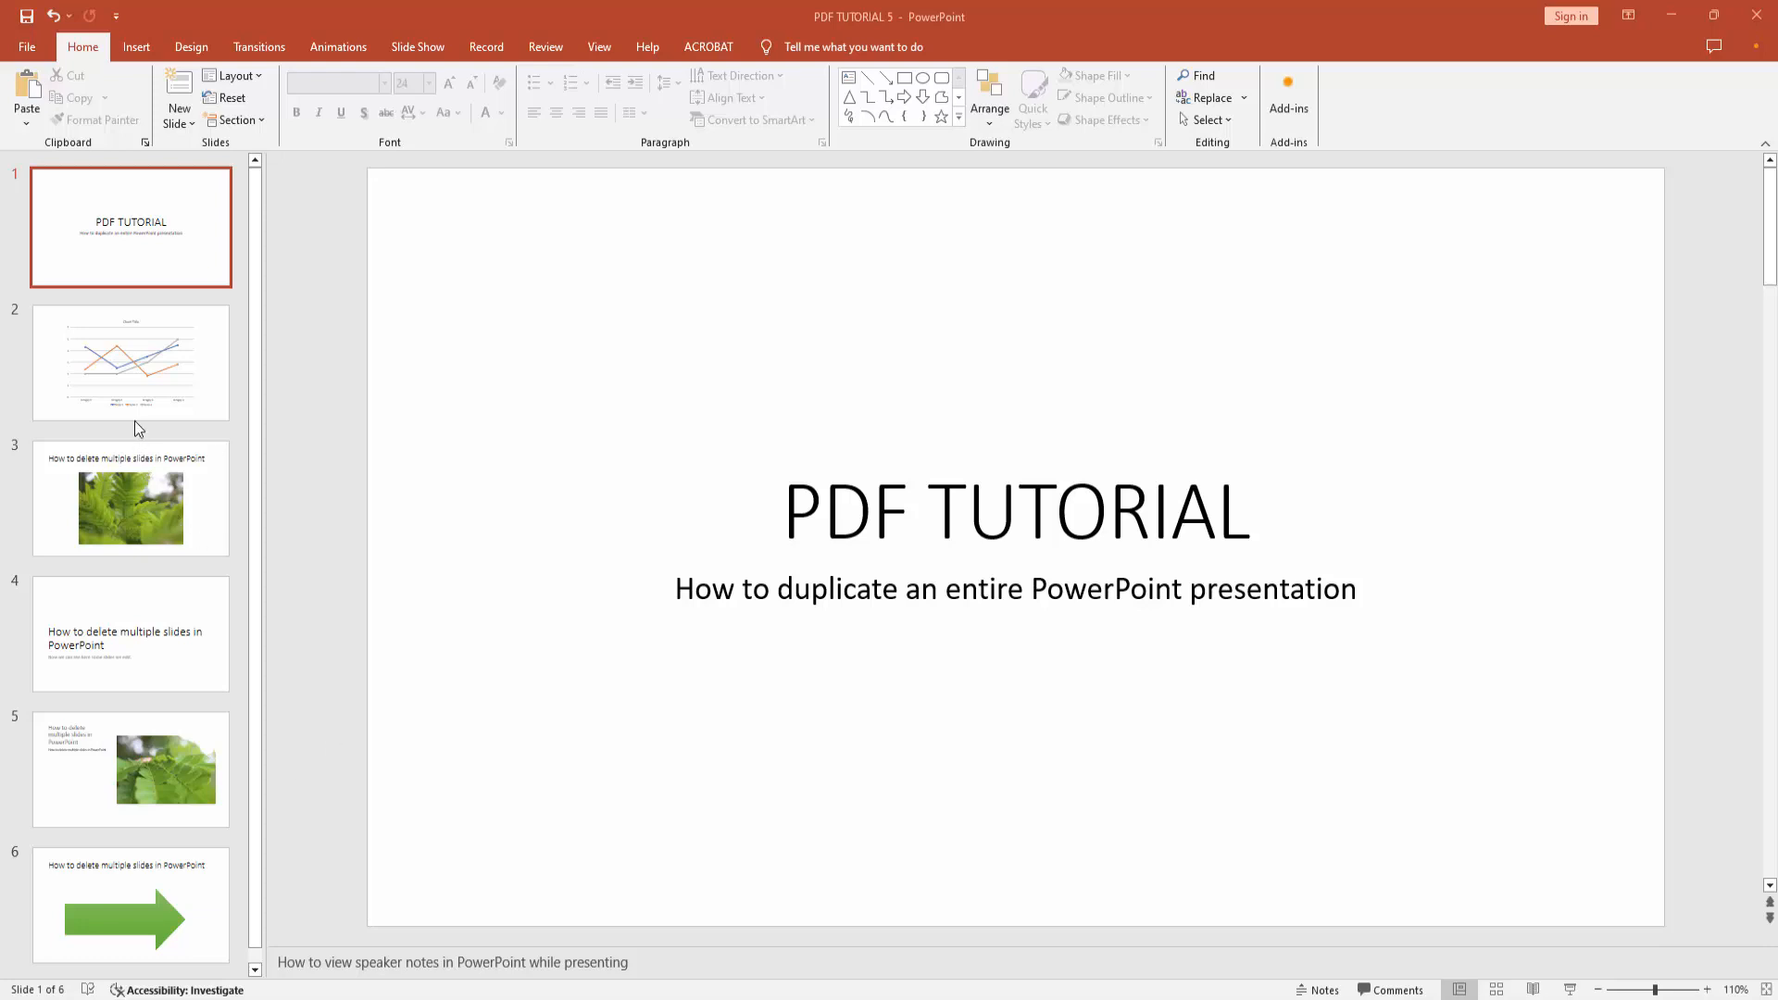
Step: Browse the chart, fern photo, text-only, text-and-photo and arrow slides in turn
click(145, 395)
click(165, 465)
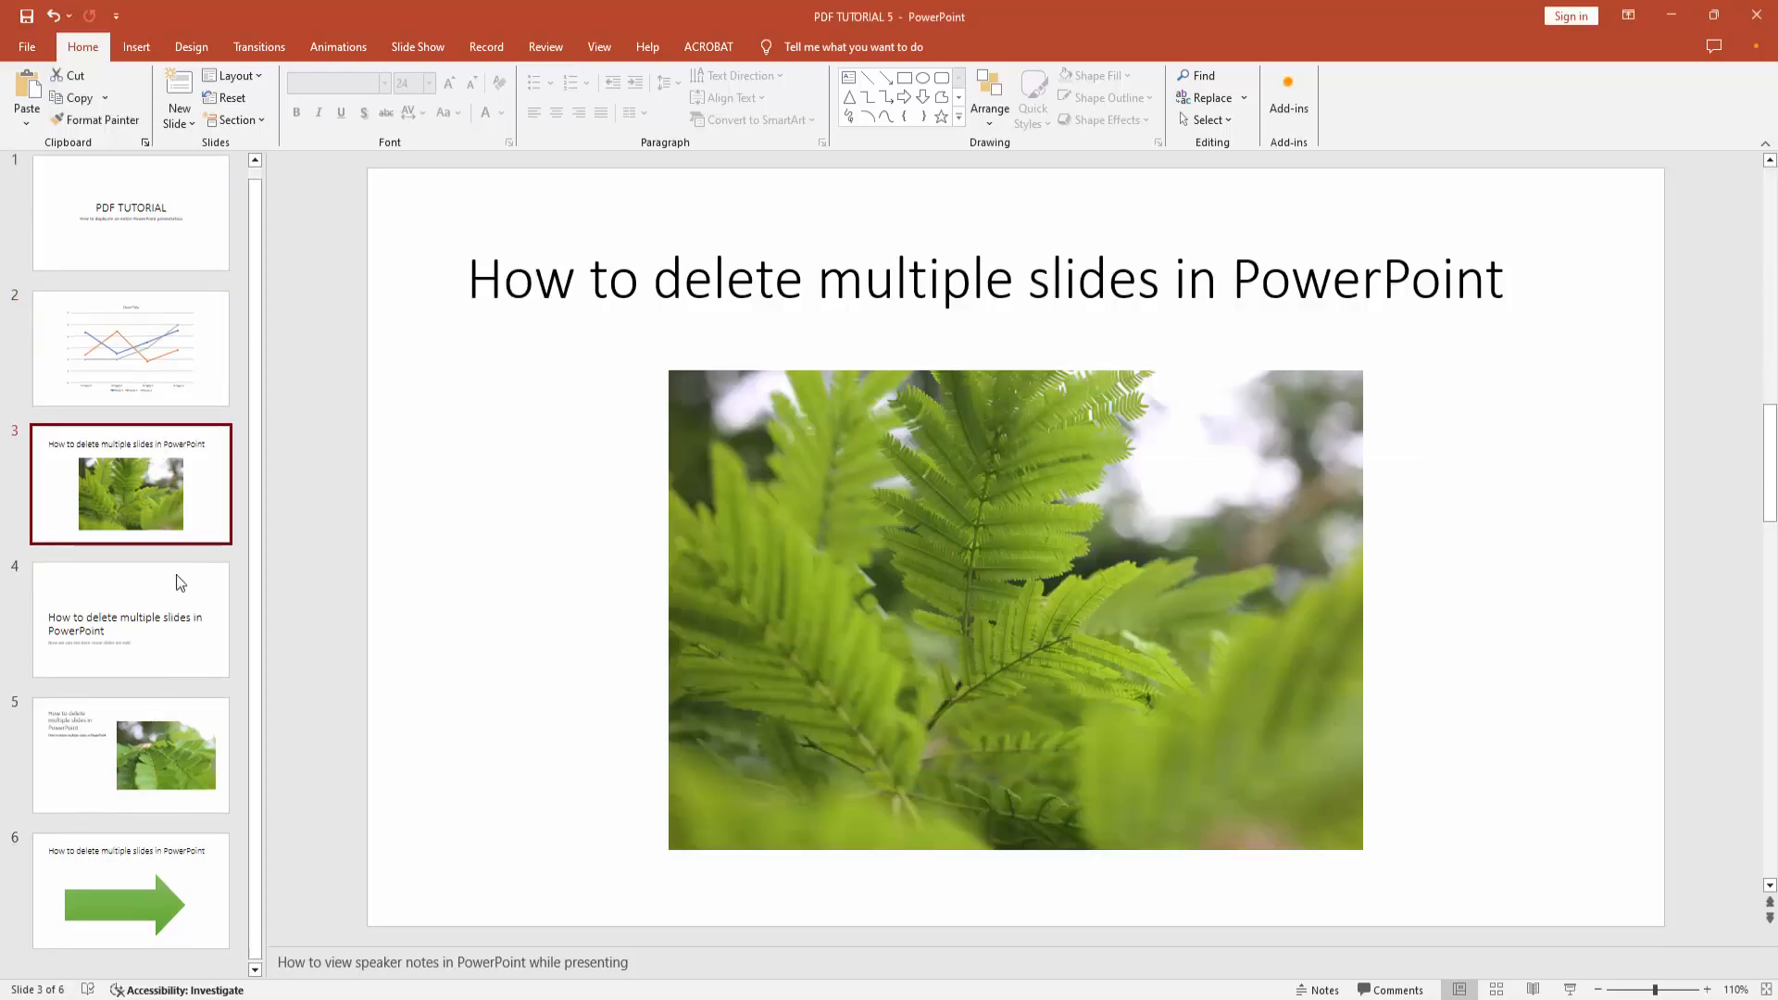
click(153, 625)
click(141, 761)
click(124, 915)
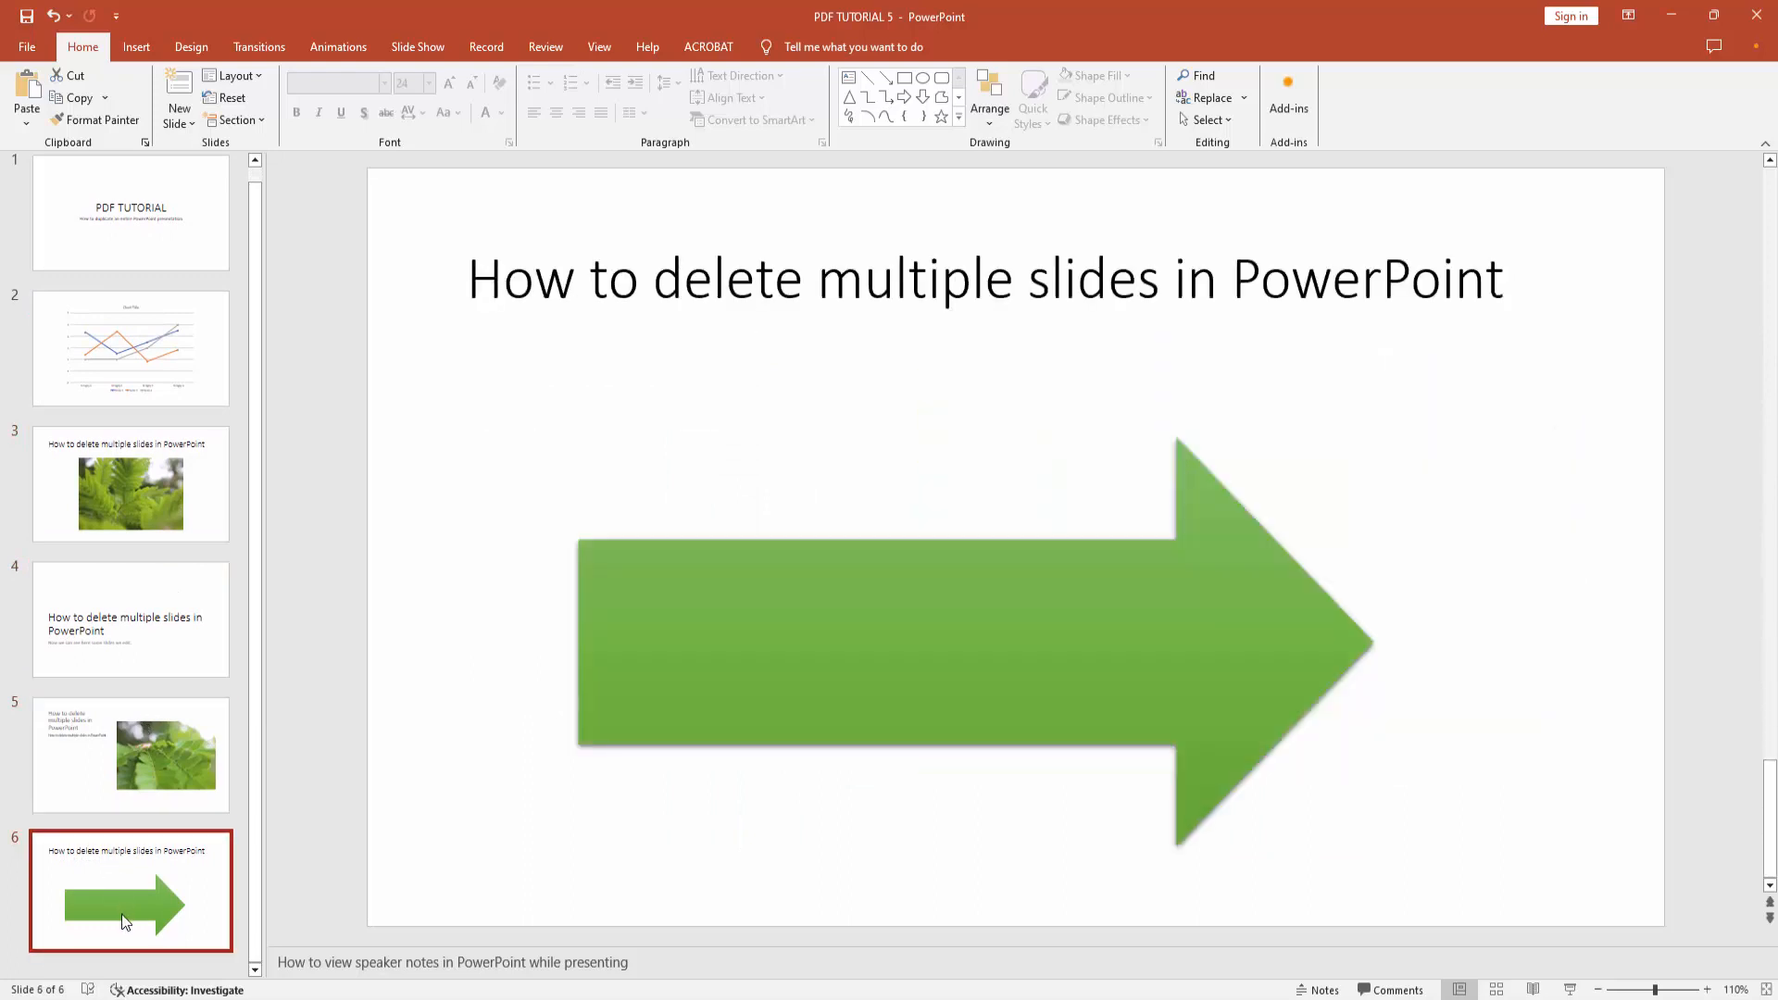
Step: Select slides 1 through 6 together using a Shift-extended selection from the title slide
click(145, 260)
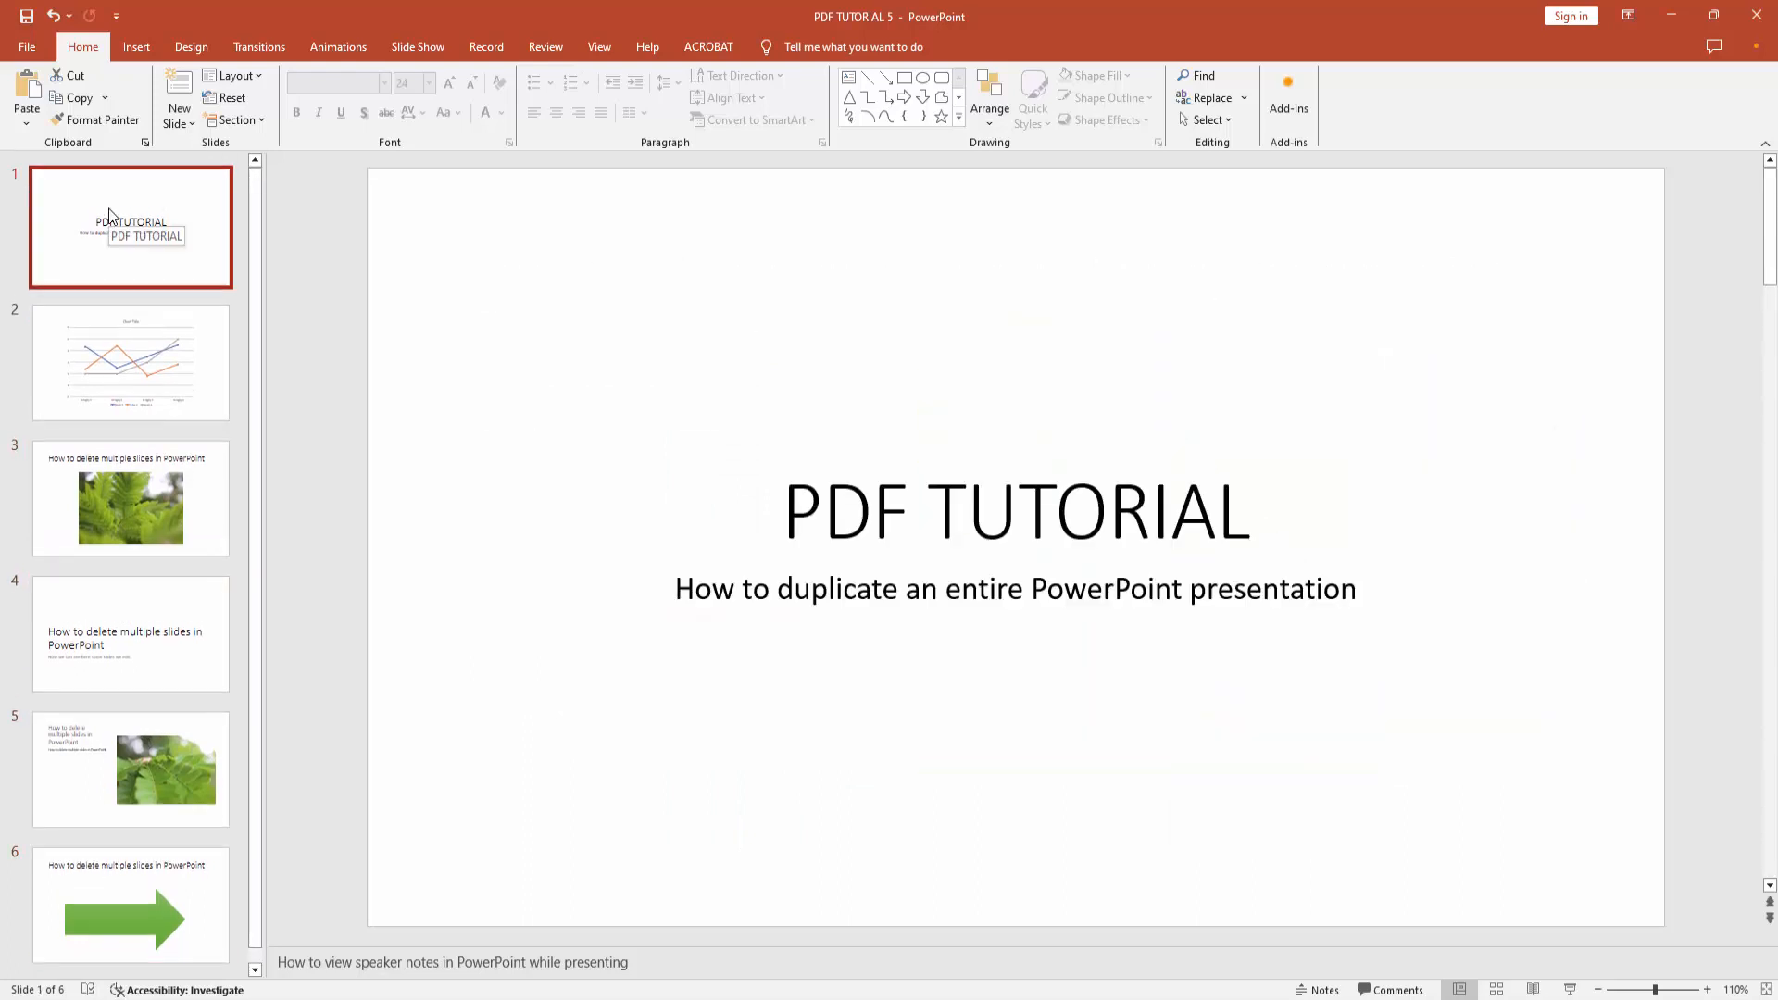
shift+click(126, 895)
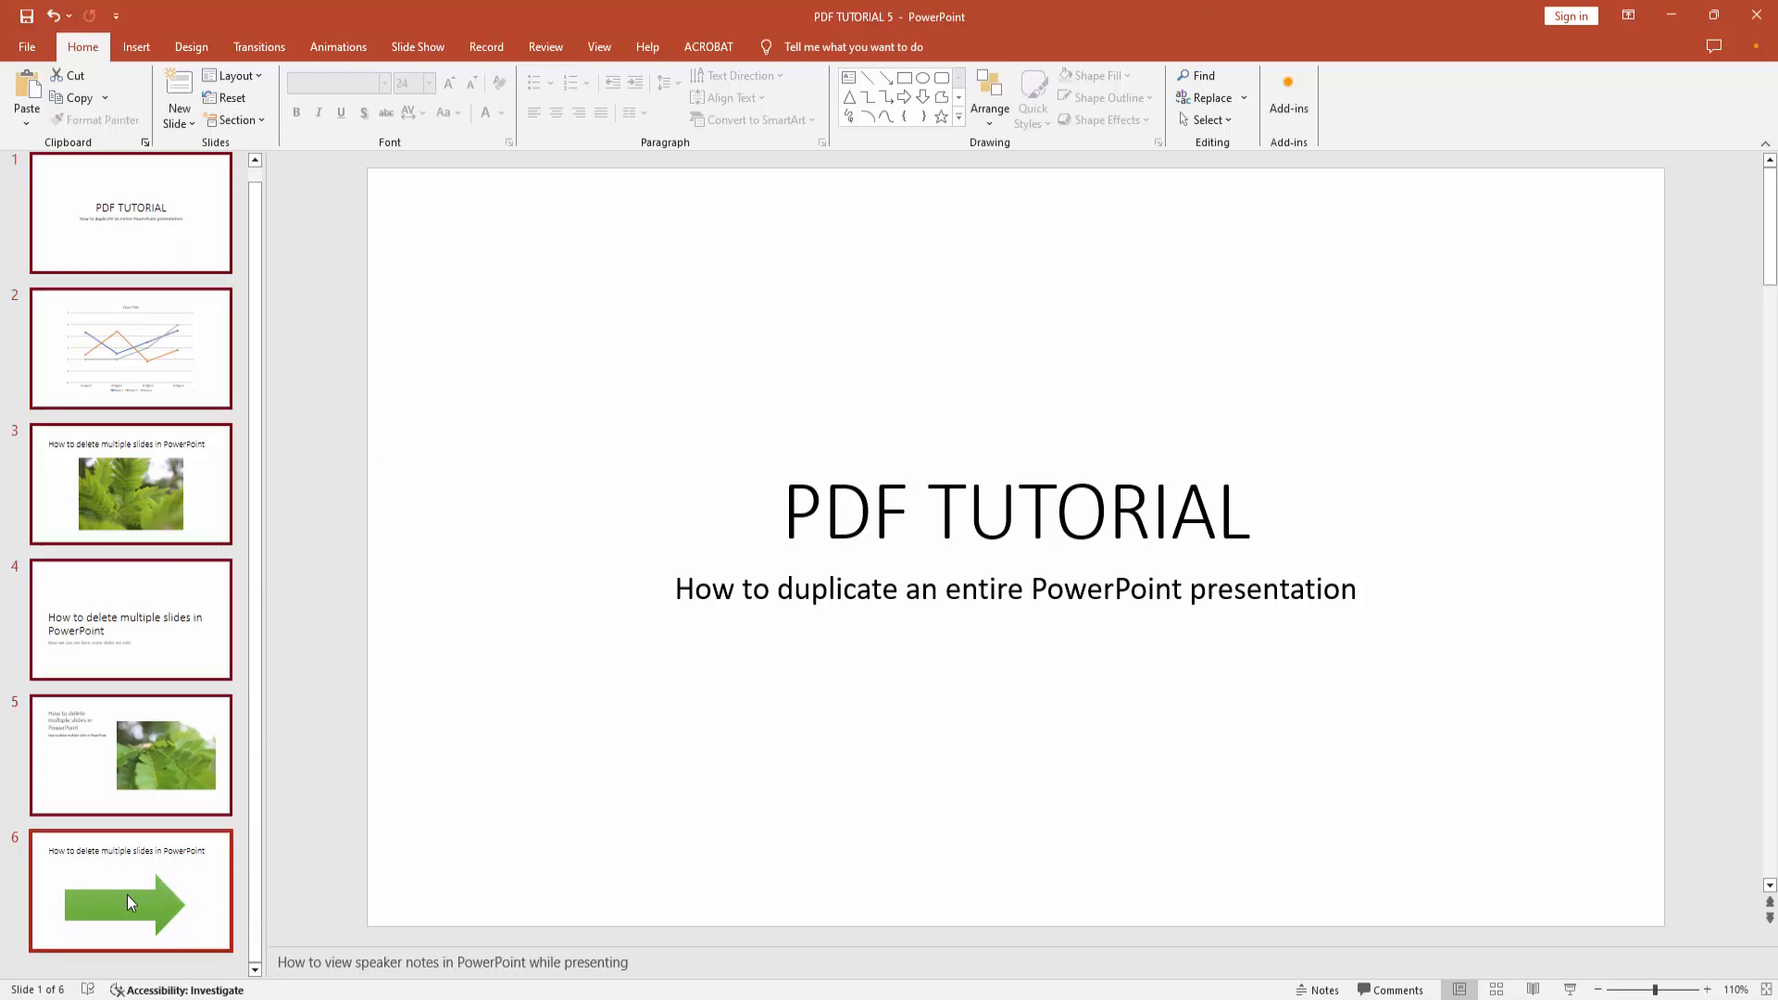
scroll(127, 895, up, 1)
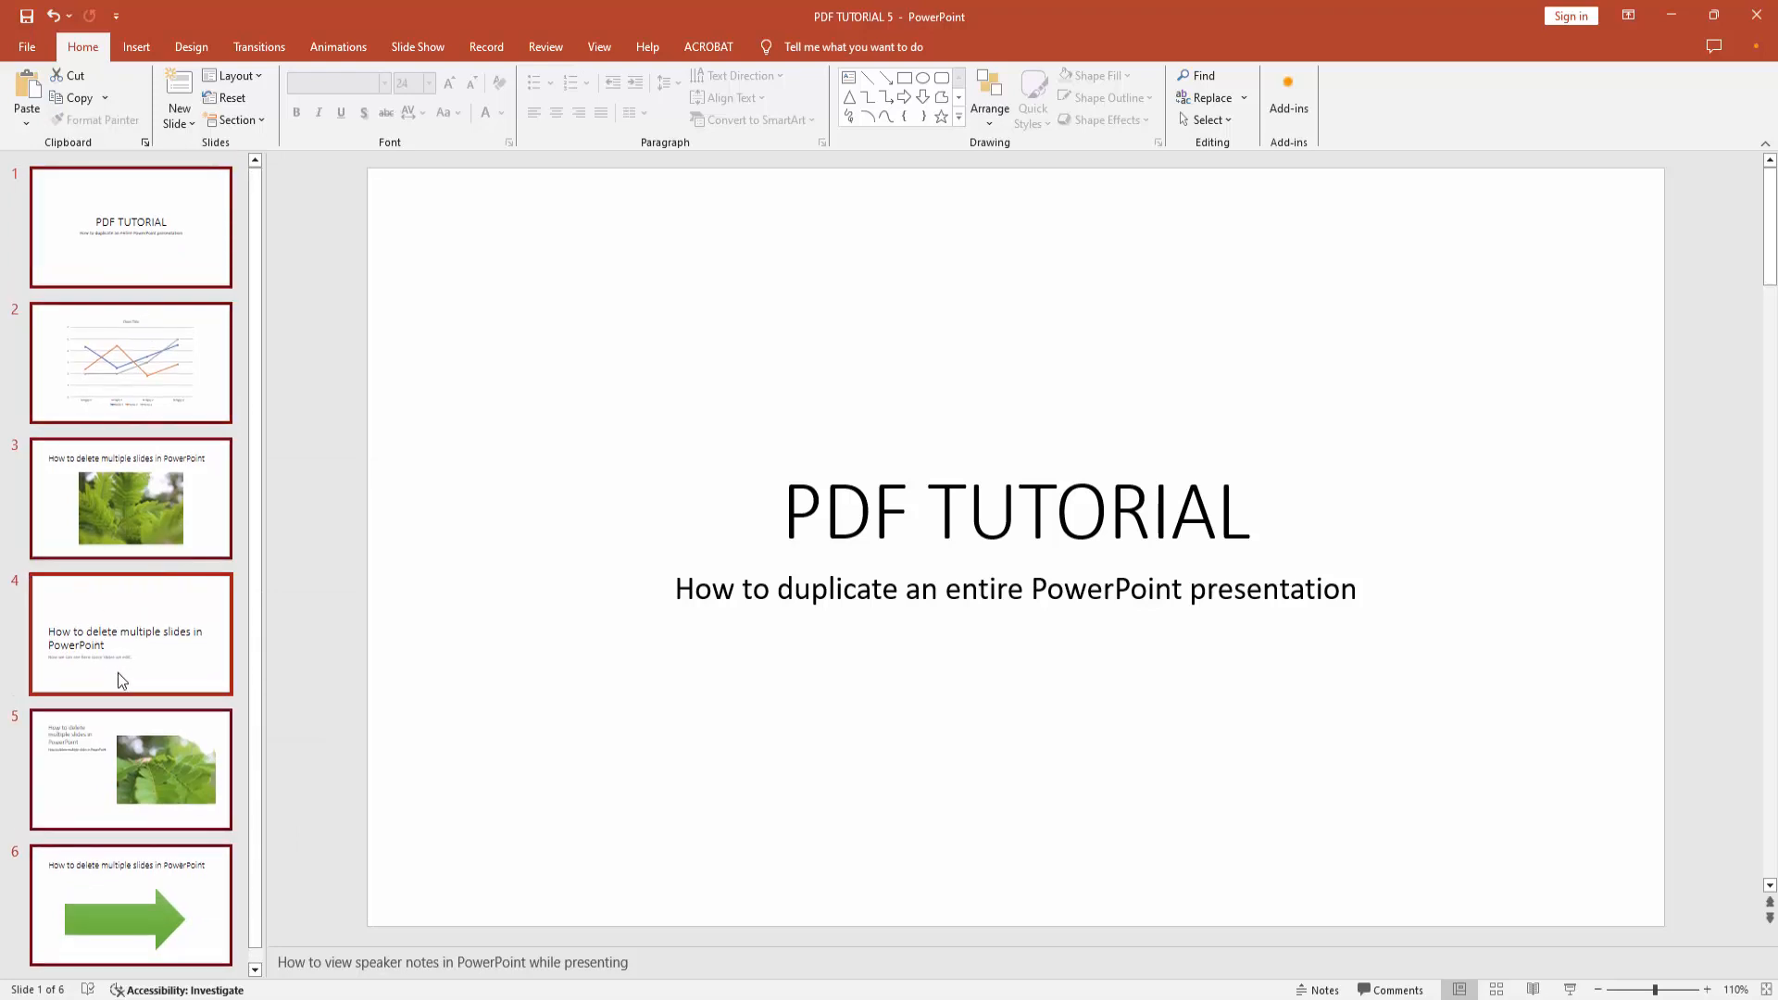
scroll(115, 671, down, 1)
Step: Duplicate the six selected slides via the thumbnail shortcut menu, giving twelve slides
right_click(151, 477)
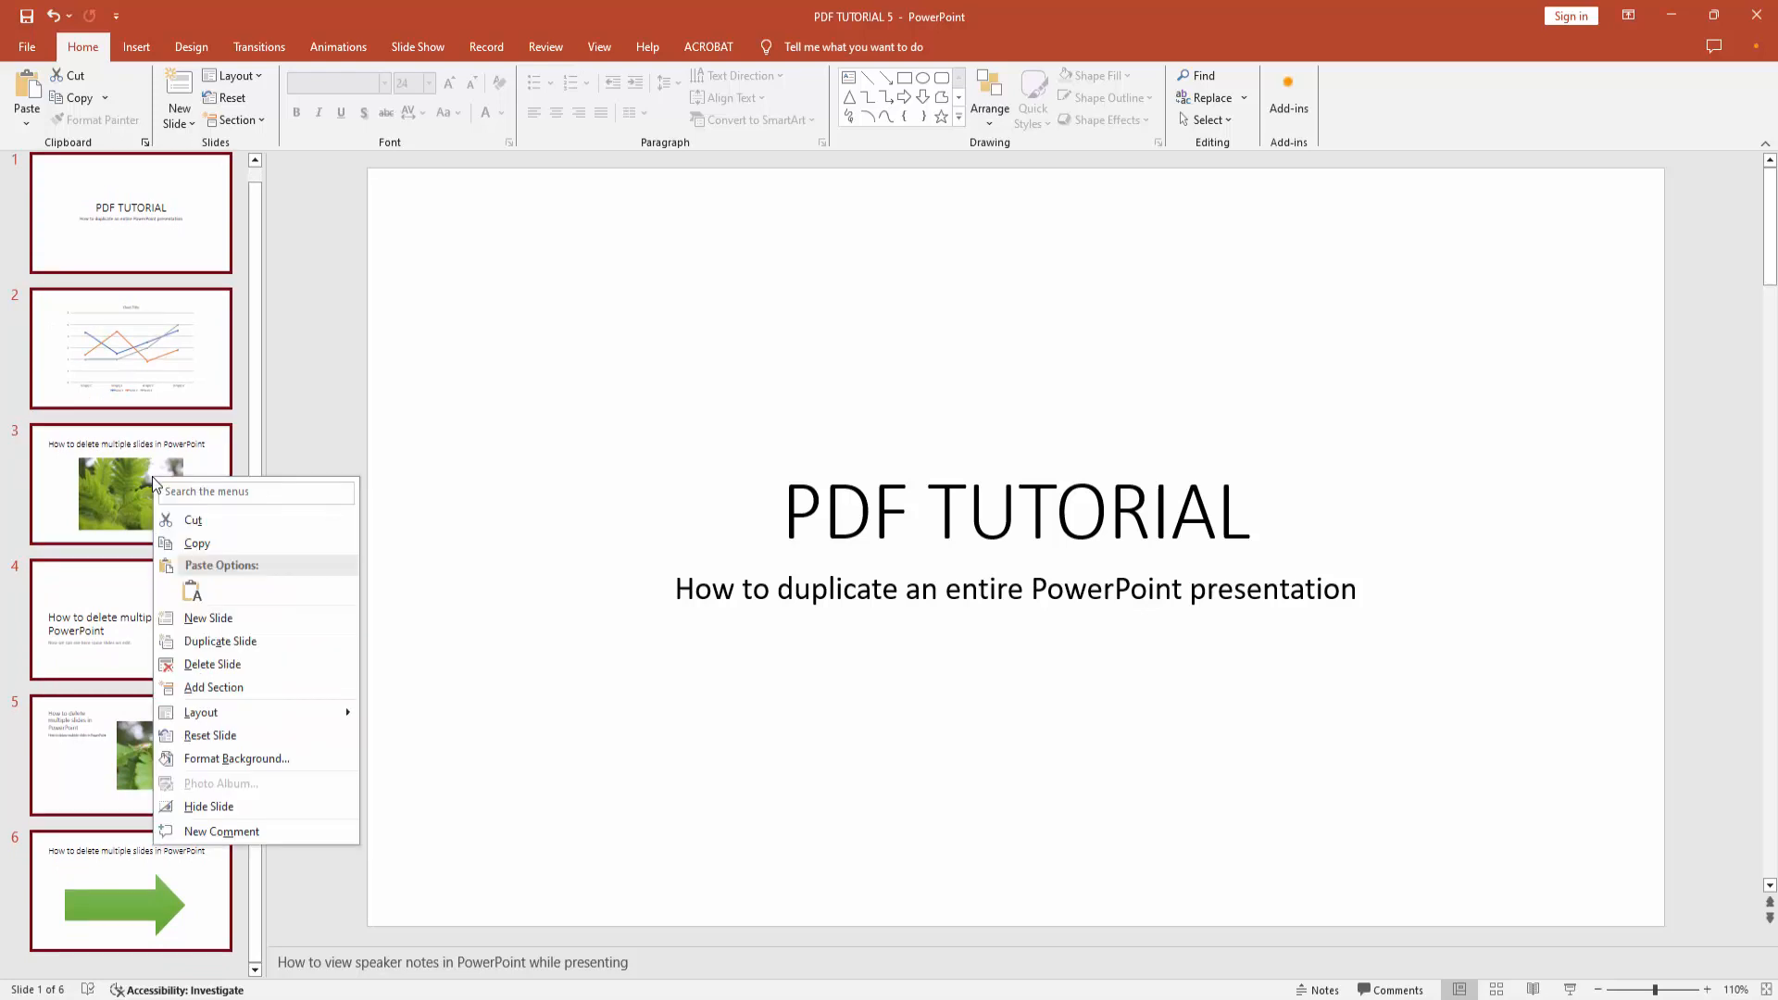
click(220, 640)
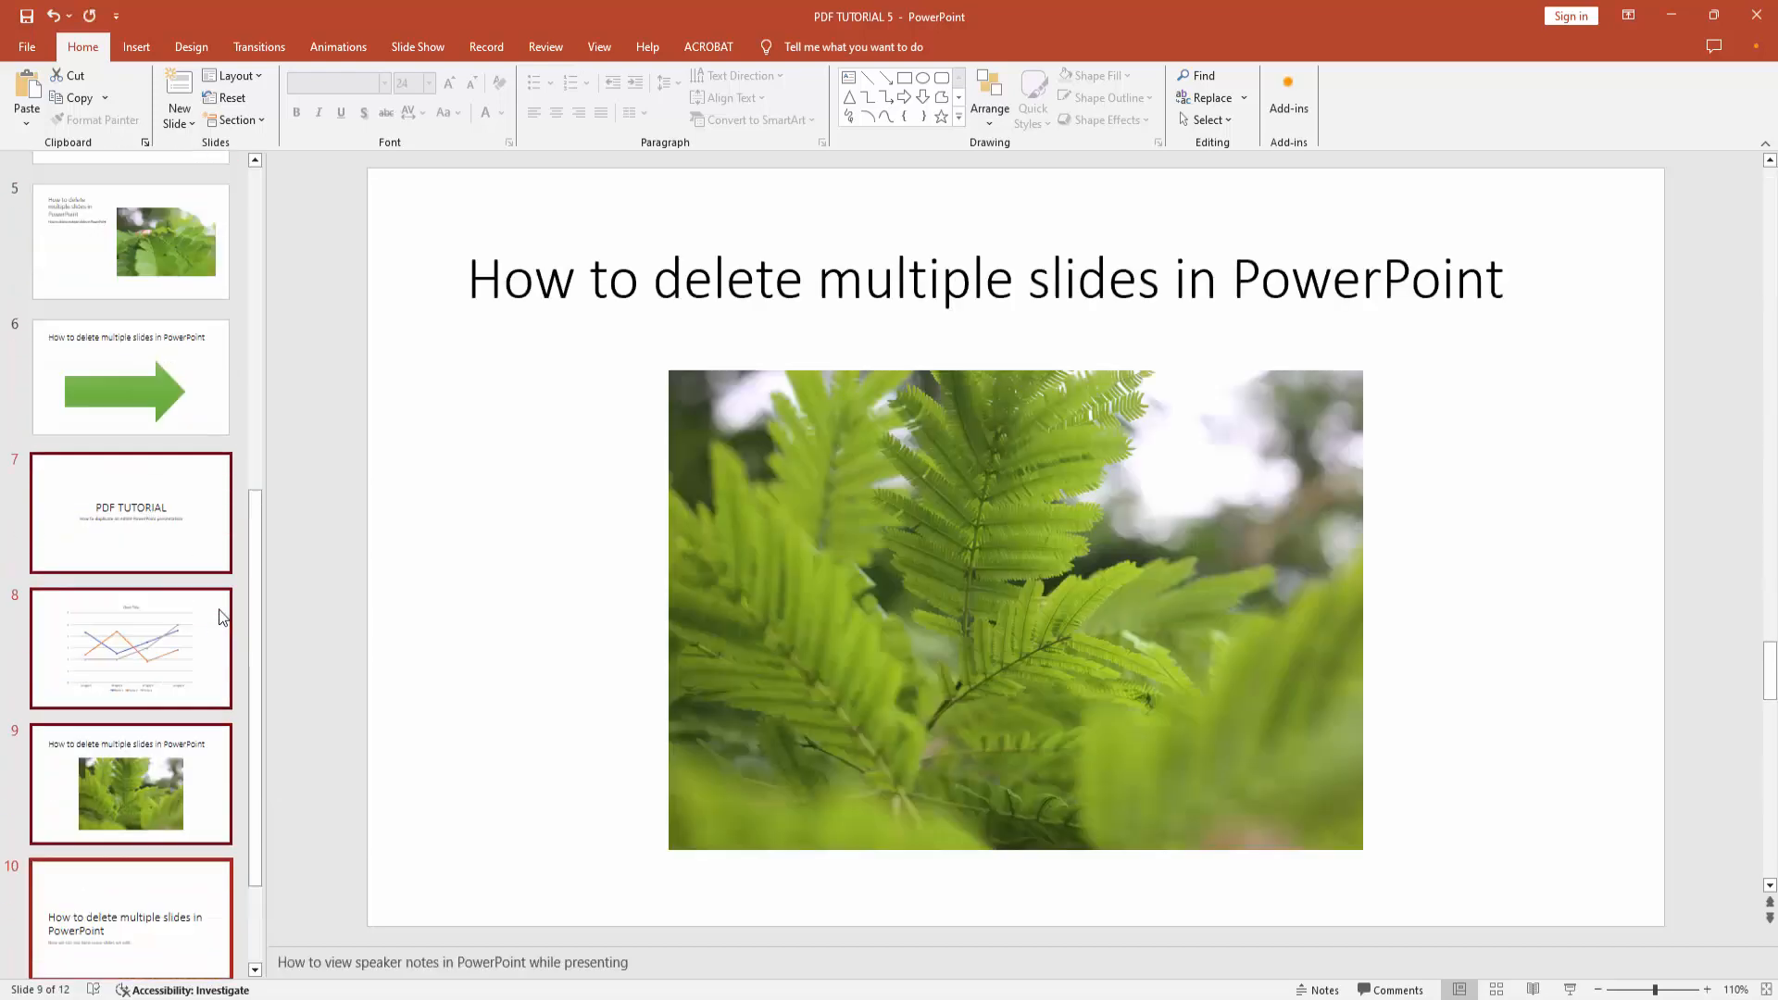
scroll(195, 556, up, 1)
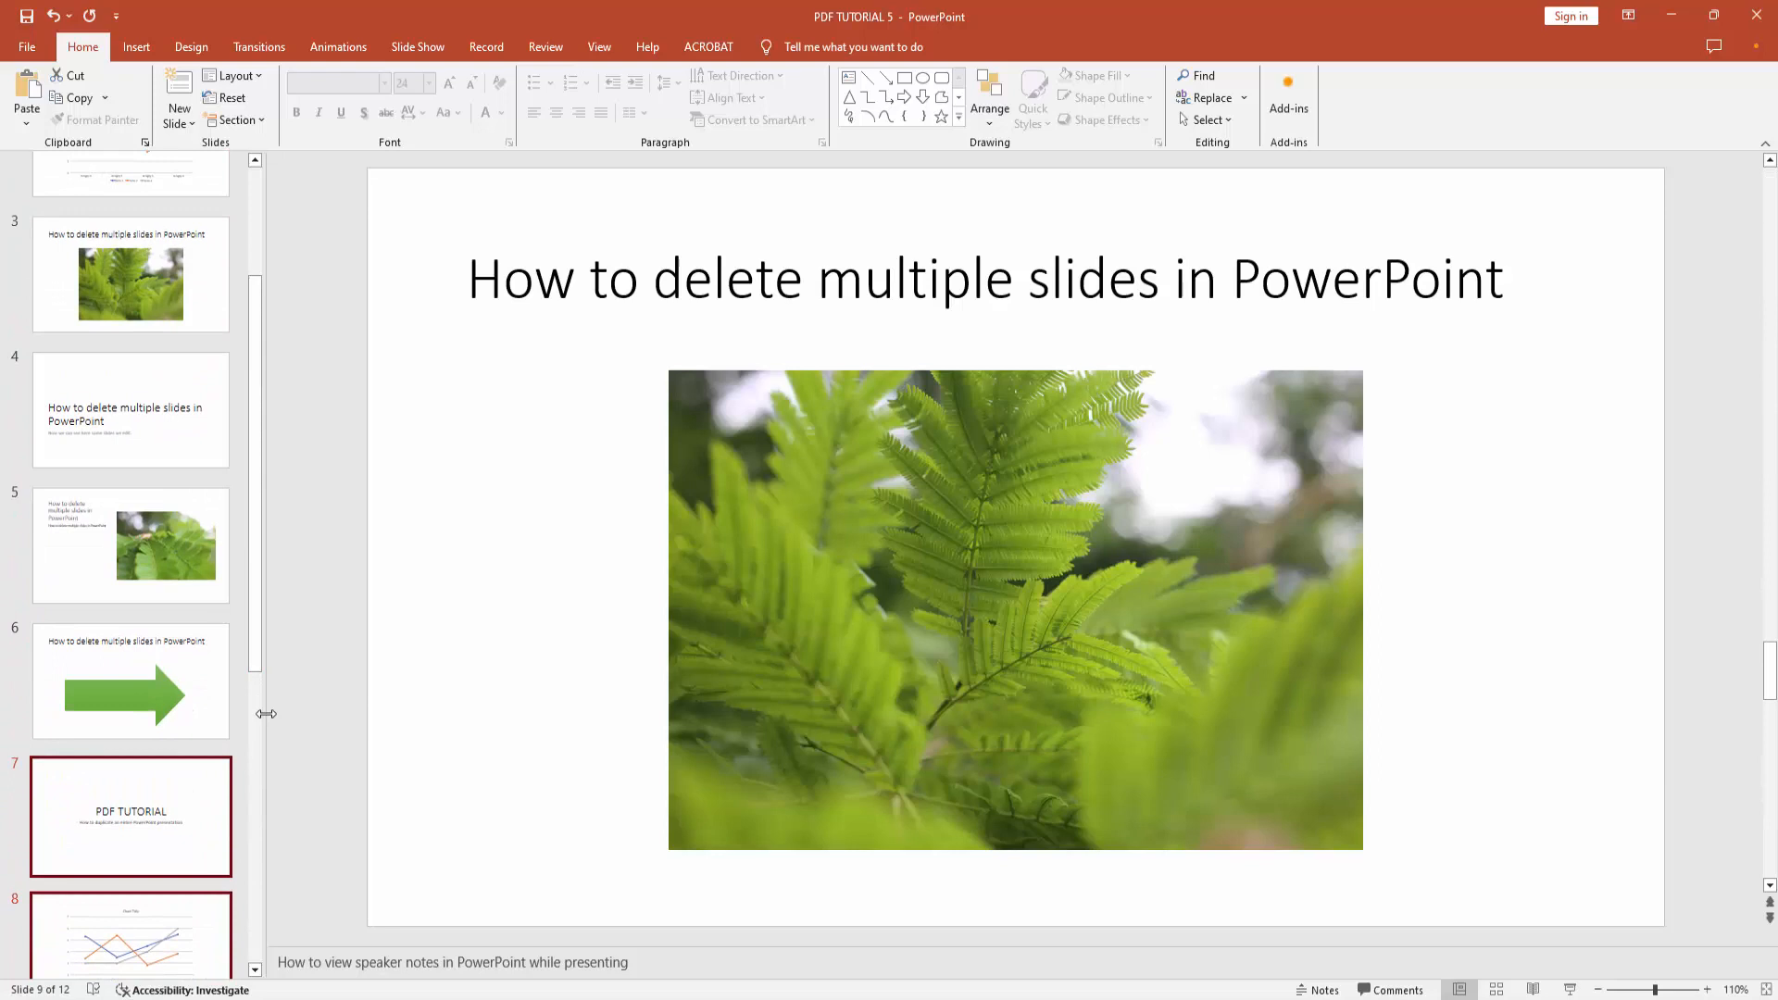
Step: Narrow the slide pane so all twelve thumbnails fit, then view slides 6, 12, 3 and 1
drag(264, 680, 134, 690)
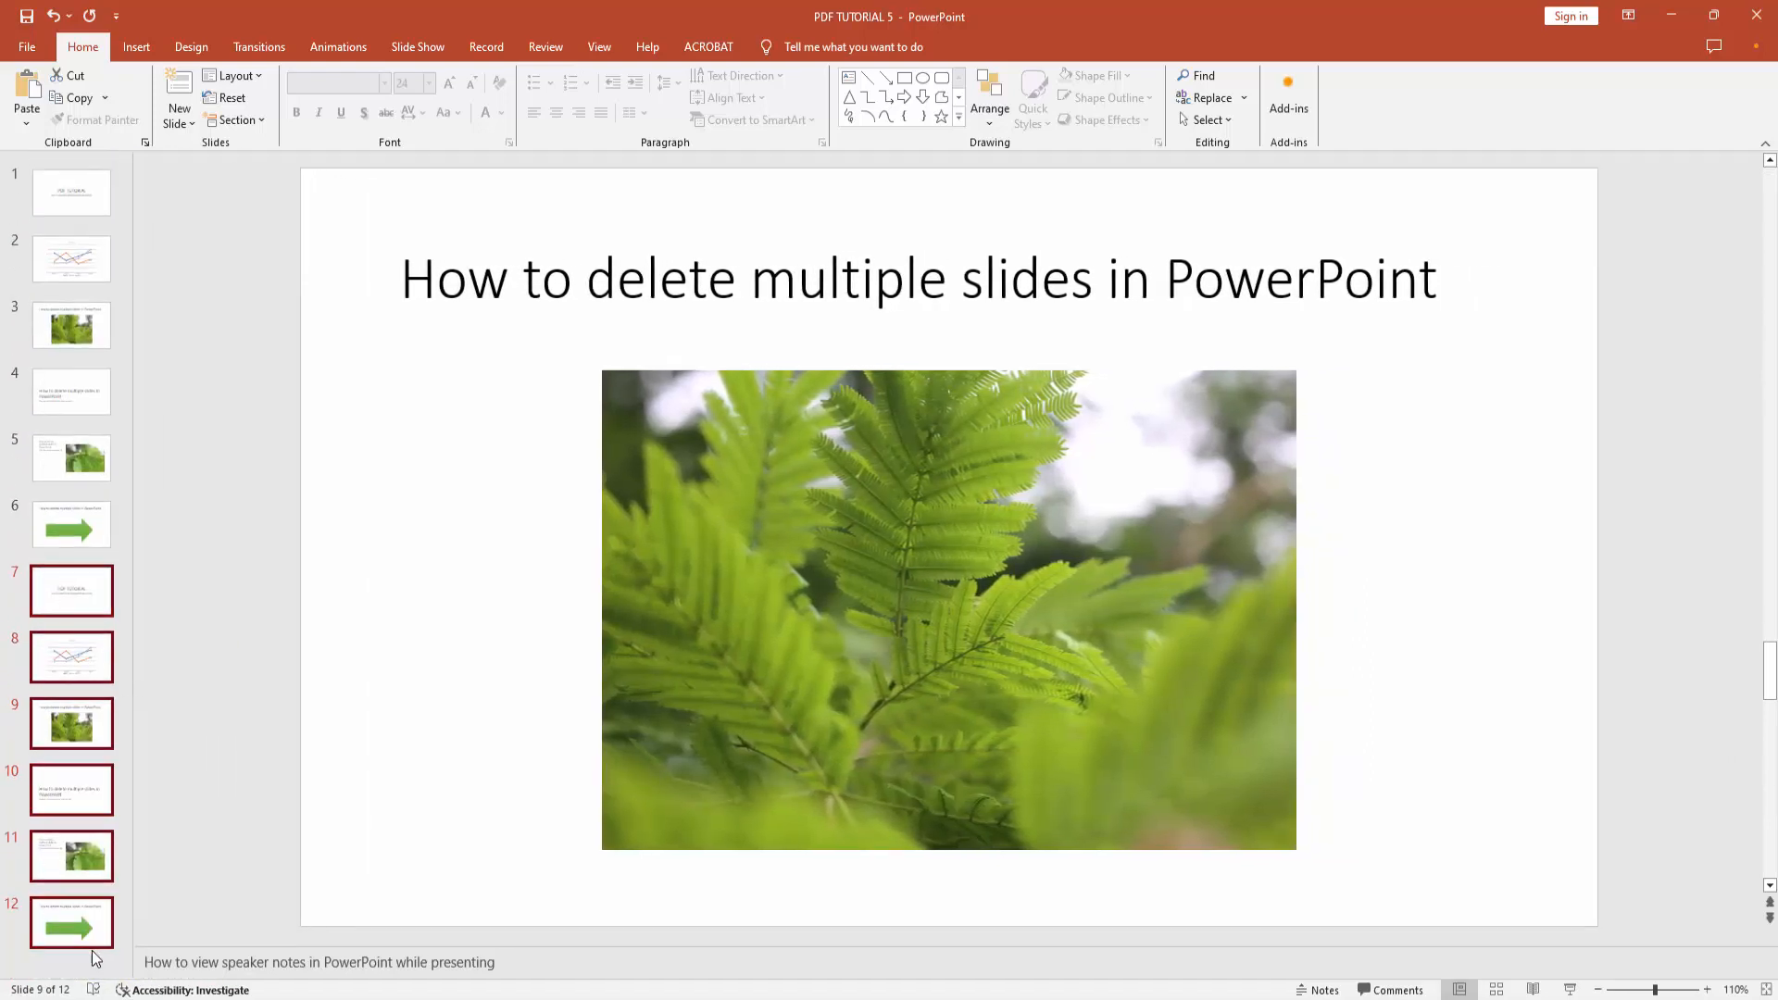
click(63, 529)
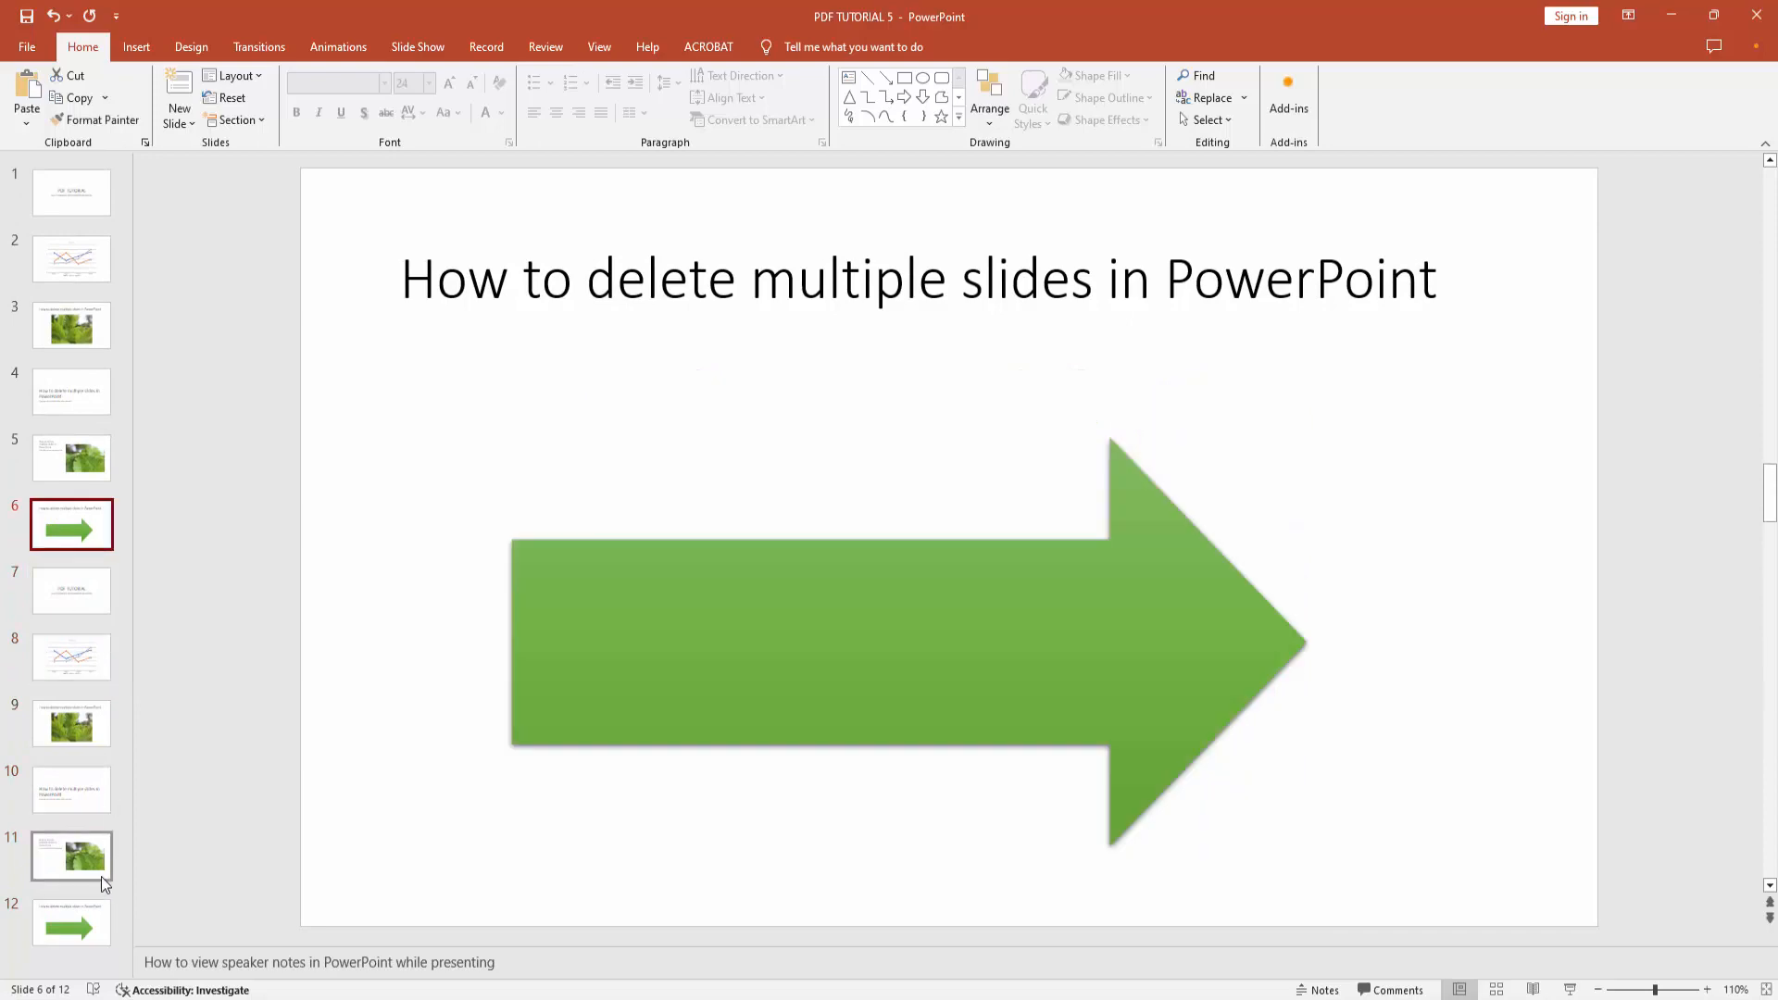
click(97, 927)
click(84, 329)
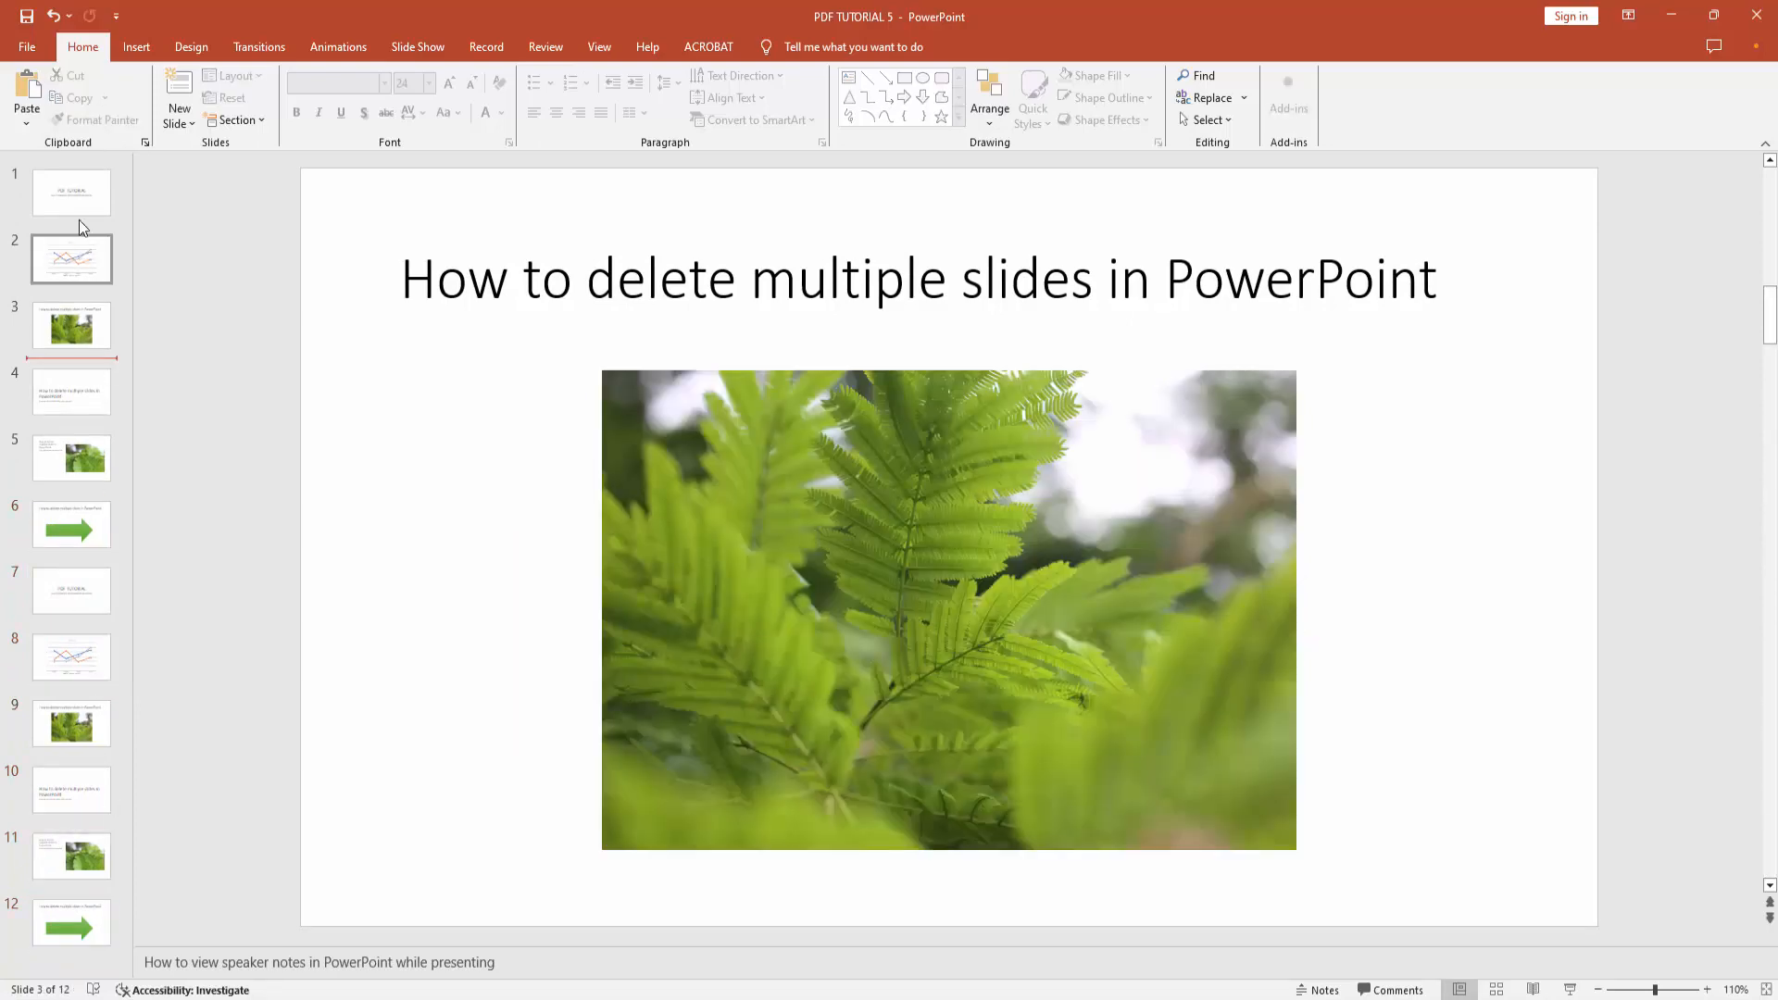
click(79, 209)
Step: Compare copied slides 7-10 (title, chart, fern, text) against the original title slide
click(71, 666)
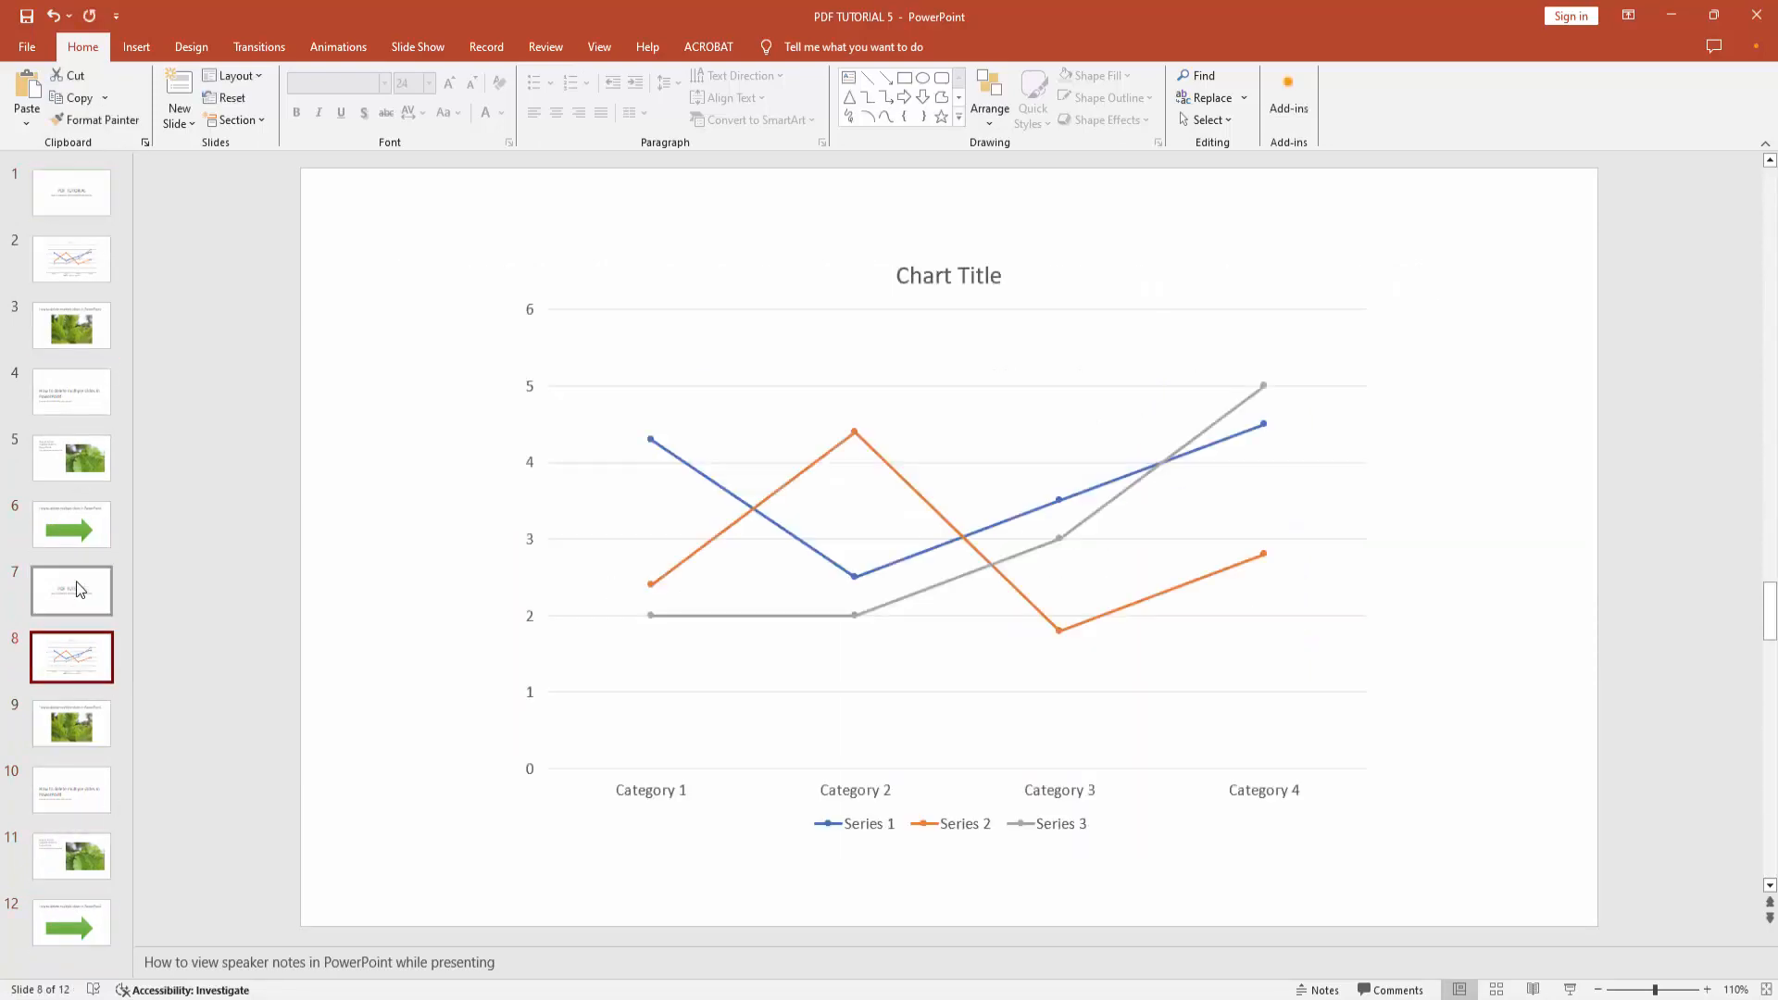
click(72, 591)
click(80, 195)
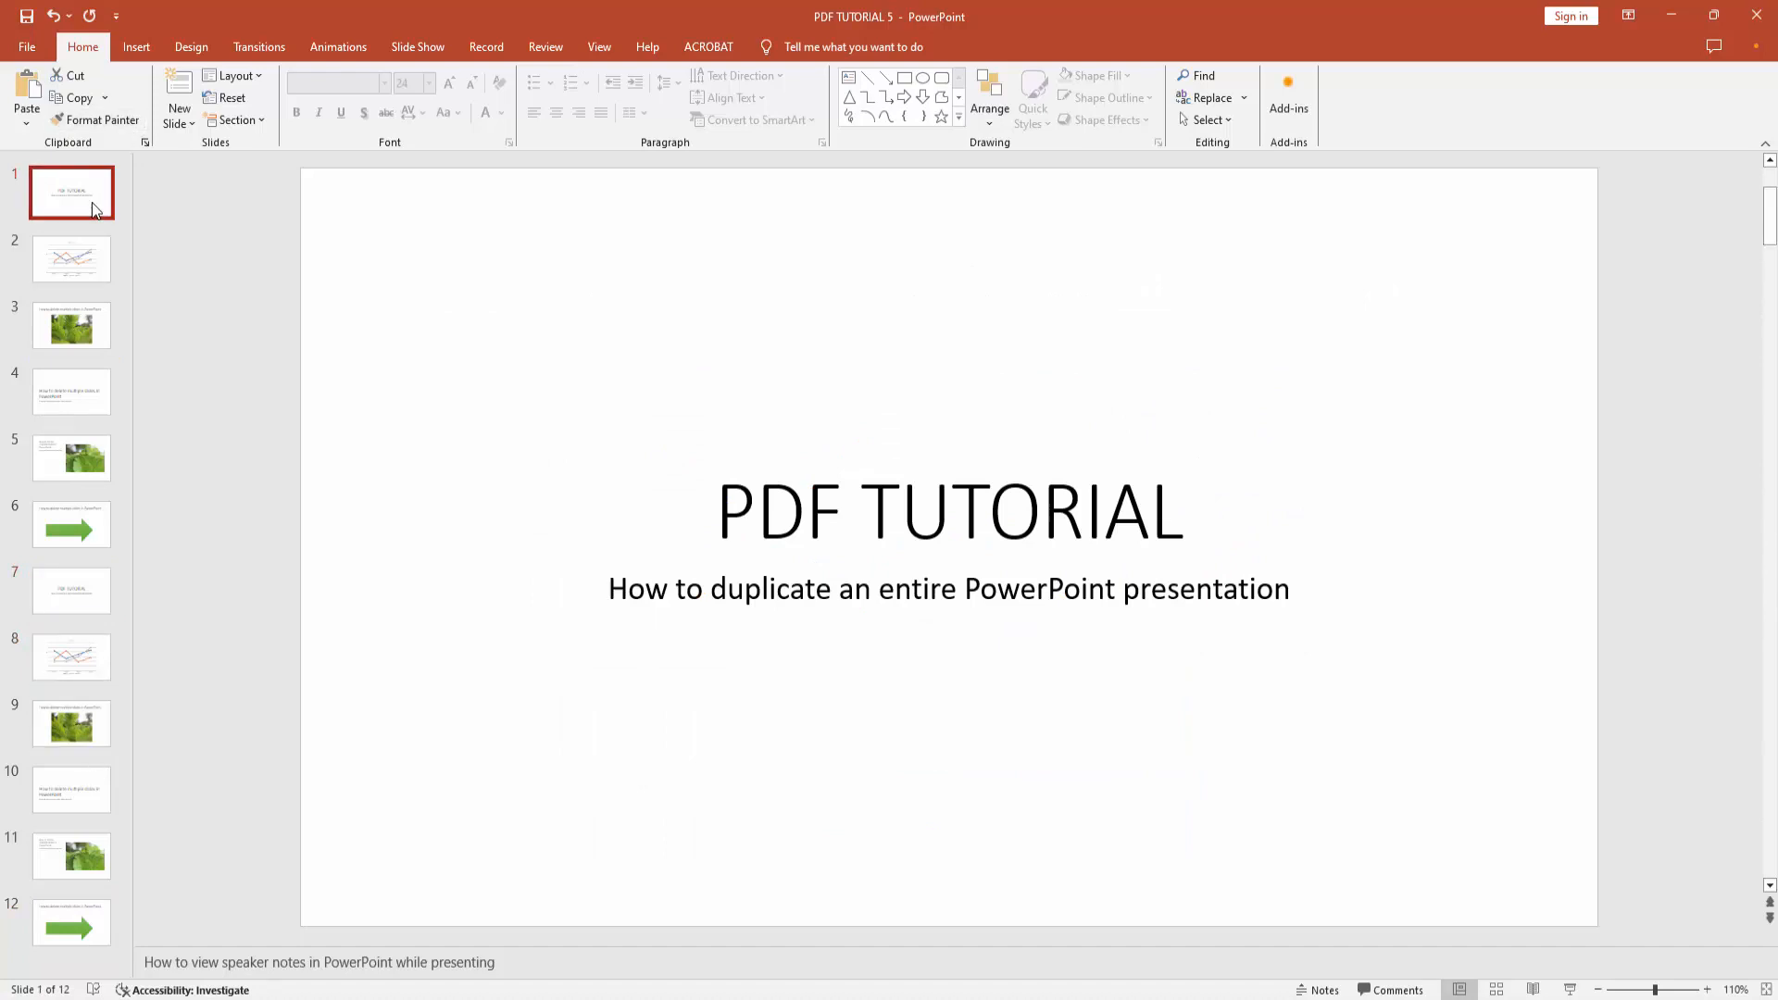
click(76, 588)
click(71, 722)
click(80, 668)
click(86, 778)
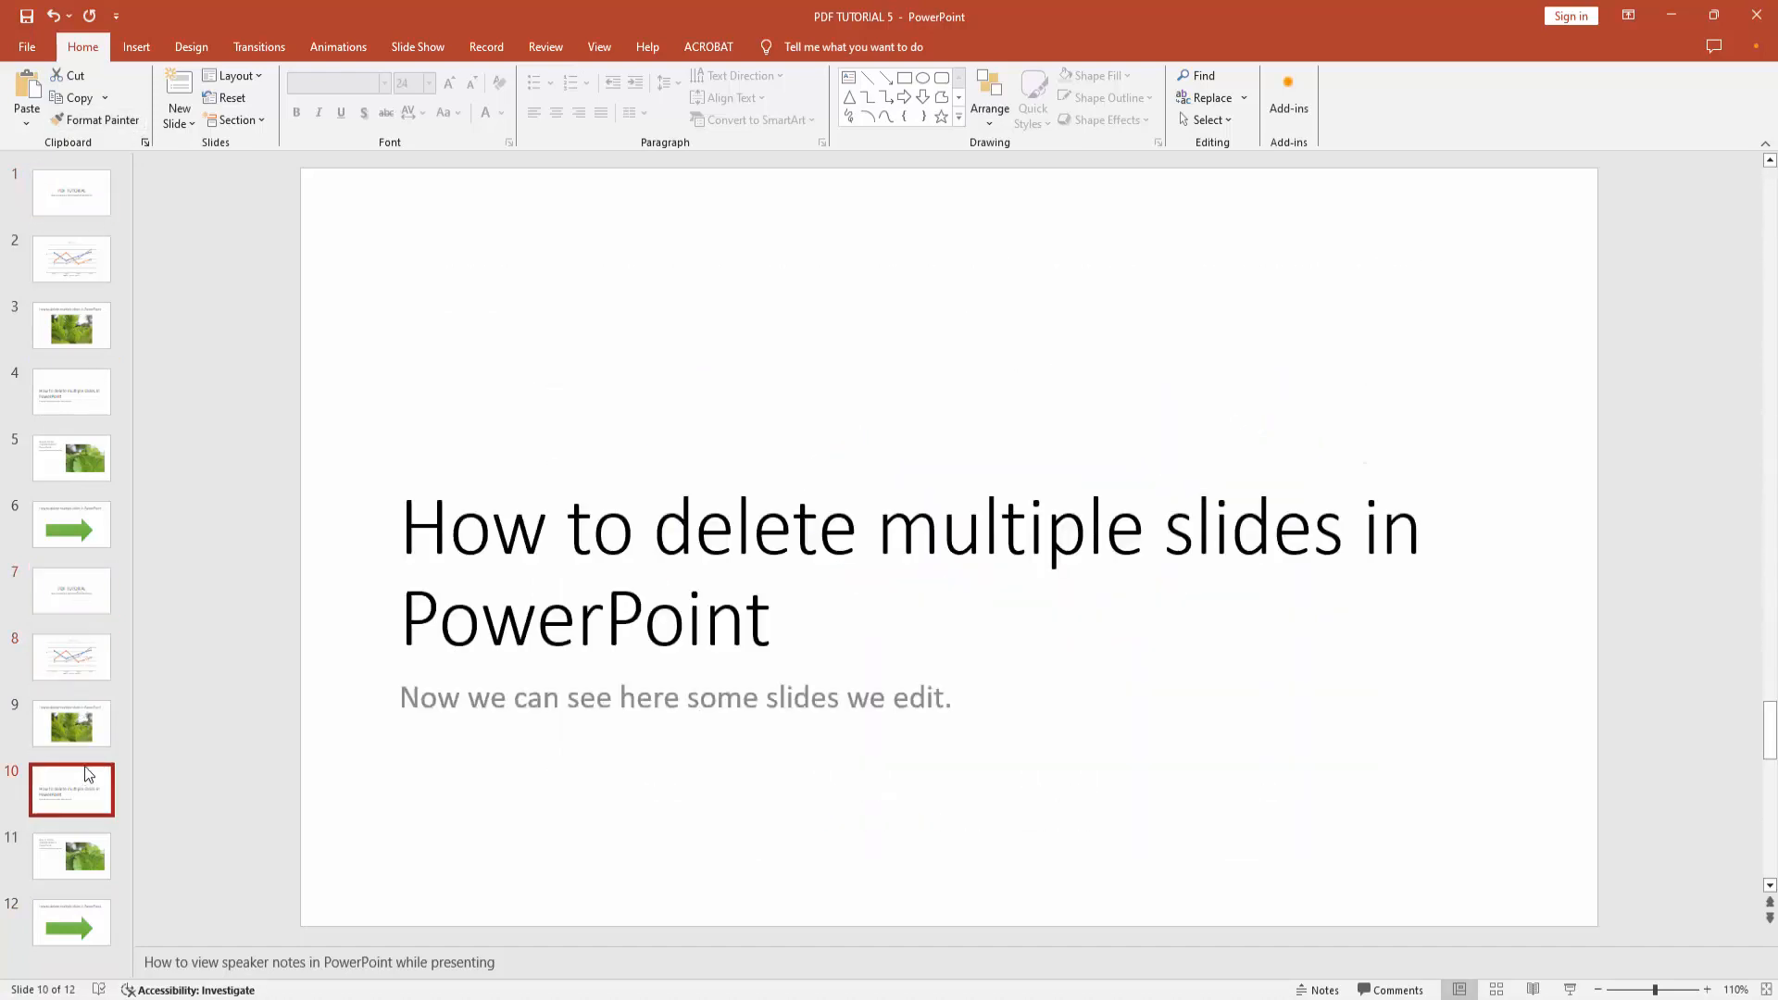